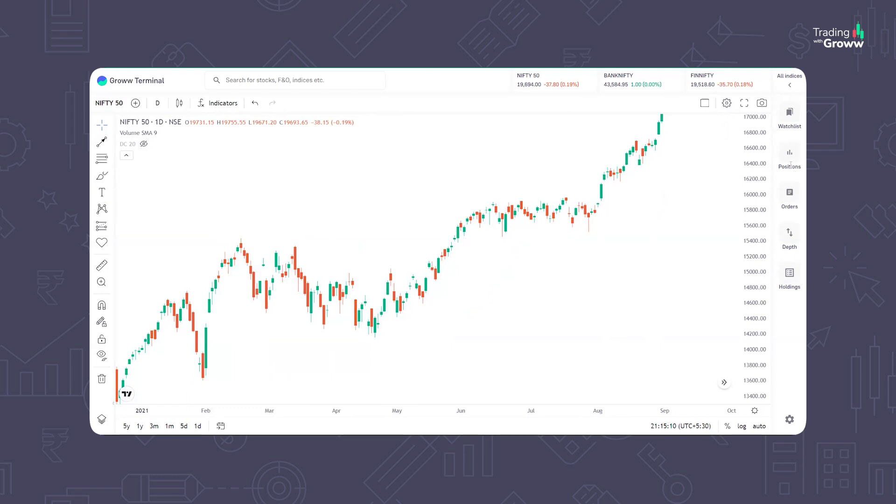
# - Add the Donchian Channels (DC 20) indicator found by searching 'DC', then open its settings
pyautogui.click(237, 107)
pyautogui.click(394, 162)
pyautogui.write('DC')
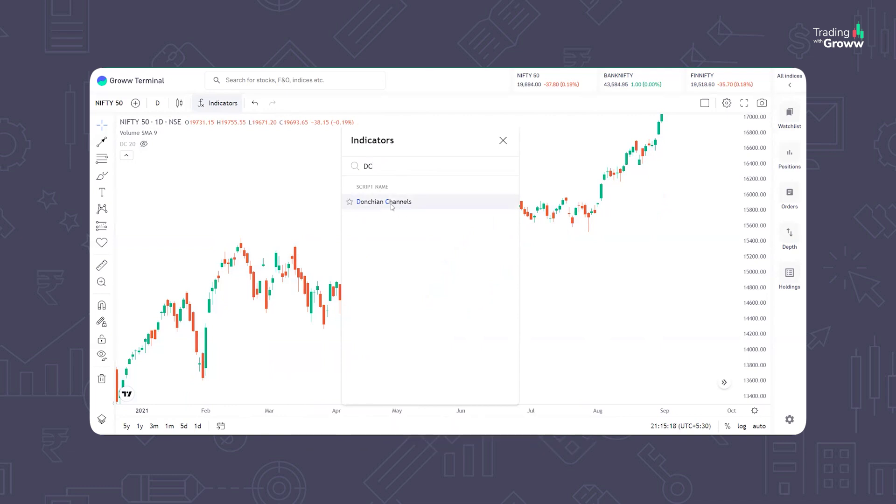
pyautogui.press('Escape')
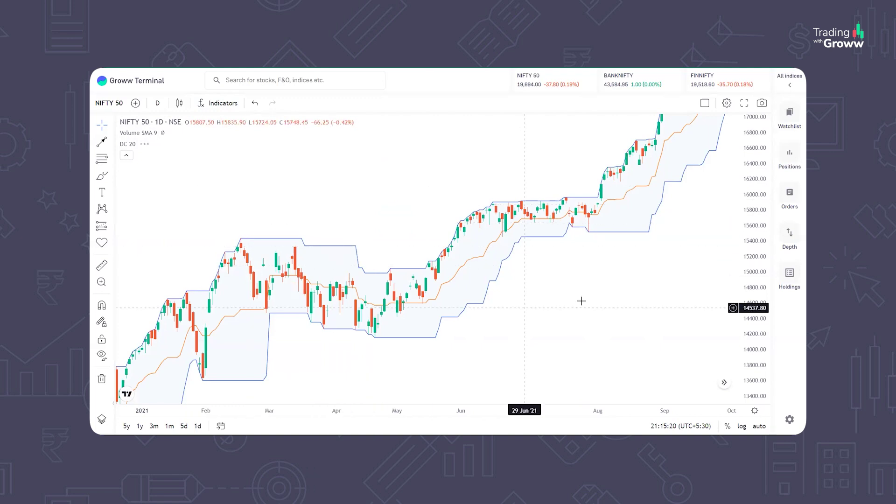
pyautogui.click(533, 236)
pyautogui.doubleClick(532, 236)
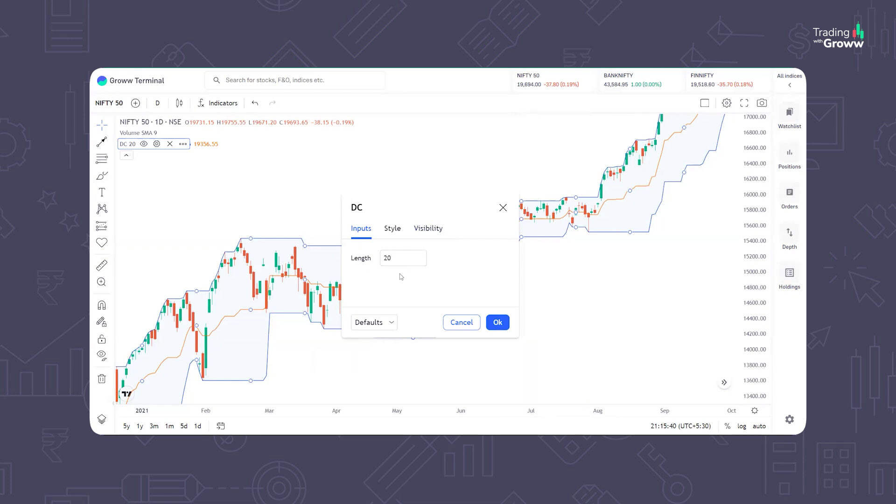
# - Leave the Donchian Channel Length at 20 and confirm the settings with Ok
pyautogui.click(497, 321)
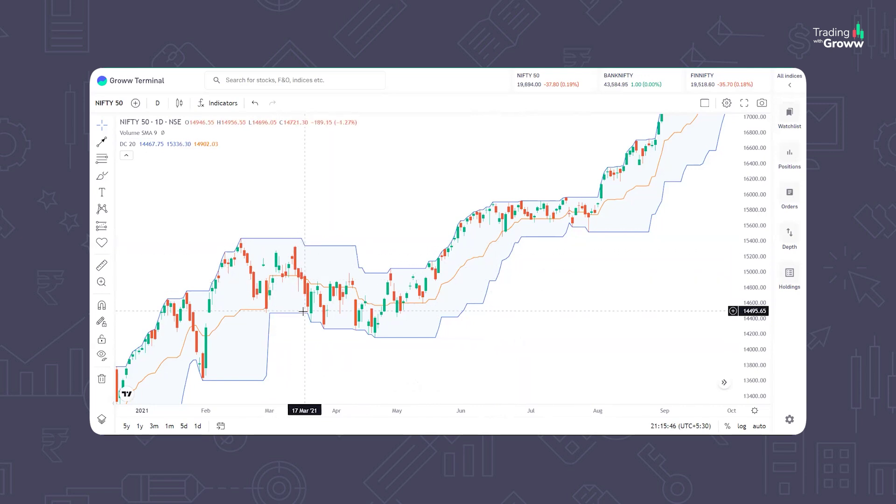
pyautogui.click(102, 142)
pyautogui.click(276, 211)
pyautogui.click(277, 235)
pyautogui.click(300, 216)
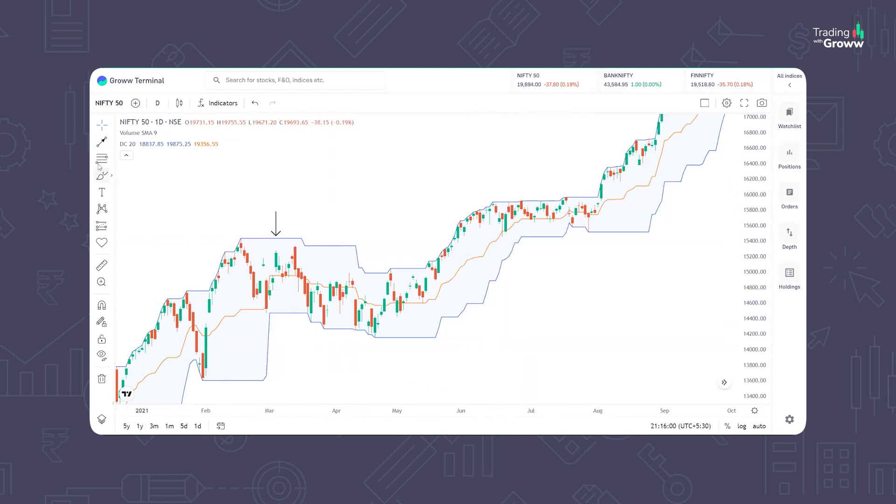
pyautogui.click(352, 353)
pyautogui.click(352, 334)
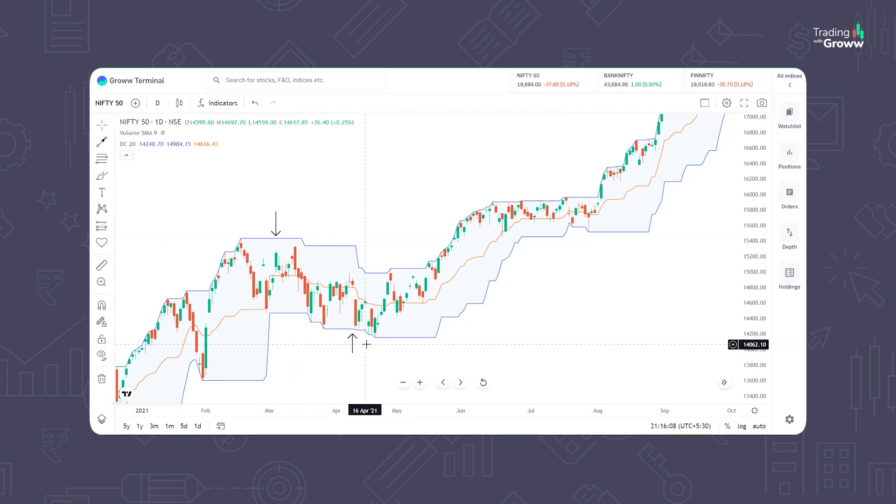
pyautogui.click(102, 142)
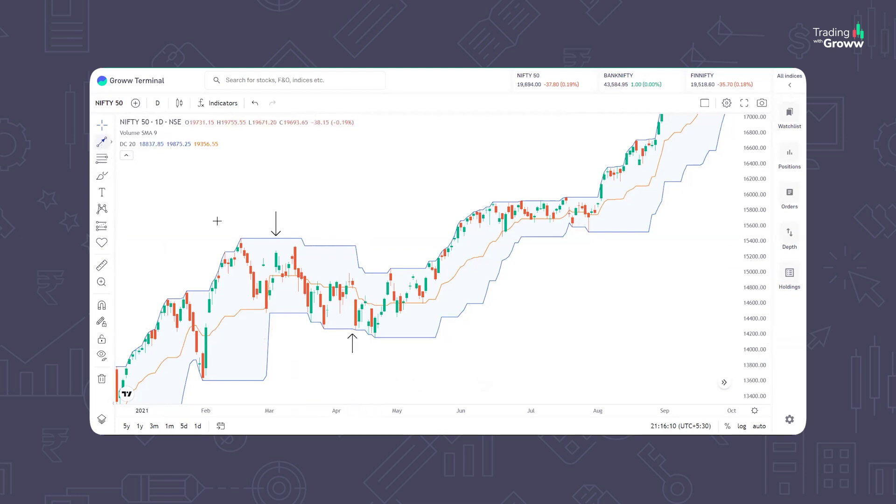
pyautogui.click(435, 355)
pyautogui.click(435, 304)
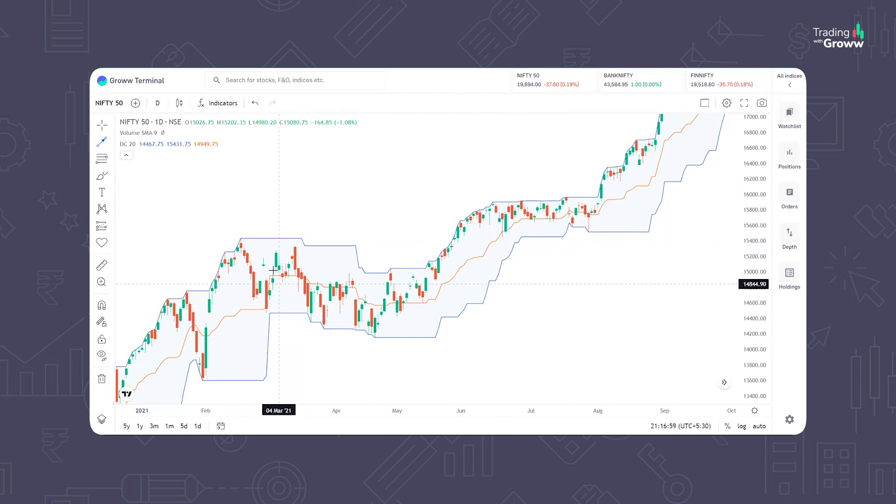
# - Draw downward arrows from the upper band toward the lower band at 05 Mar, 22 Mar and 13 Apr
pyautogui.click(283, 242)
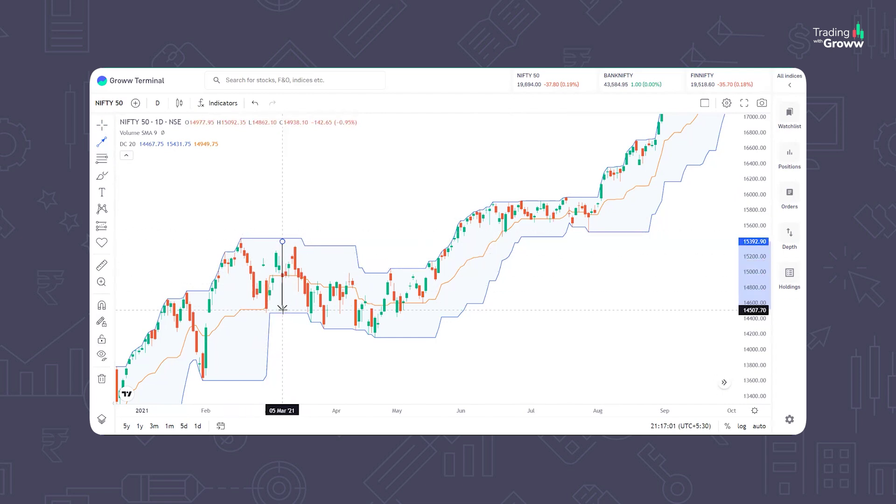
pyautogui.click(282, 312)
pyautogui.click(220, 215)
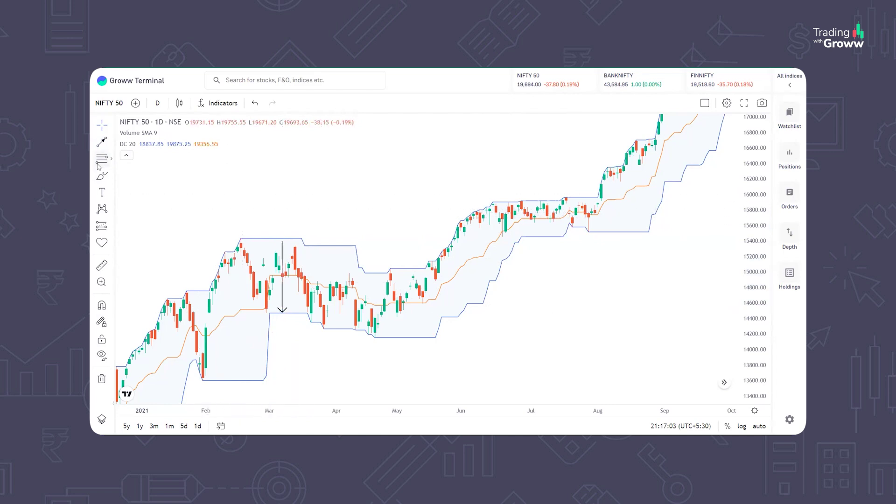
pyautogui.click(324, 251)
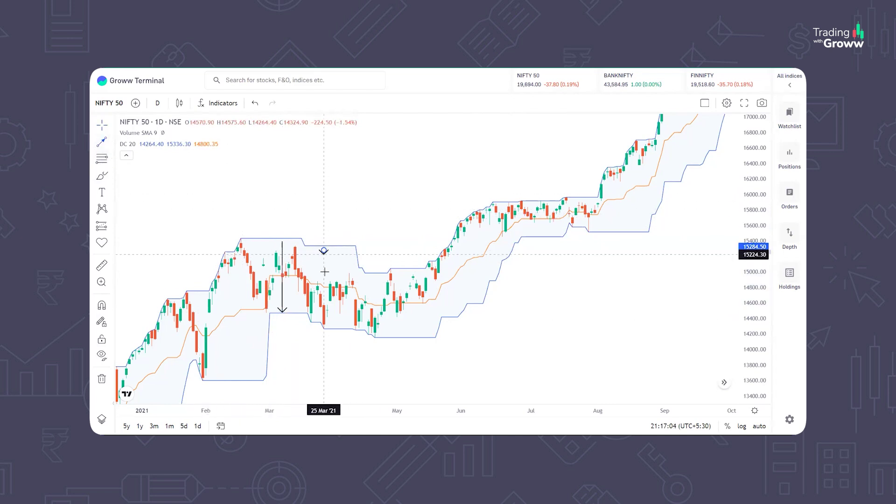
pyautogui.click(323, 322)
pyautogui.click(370, 253)
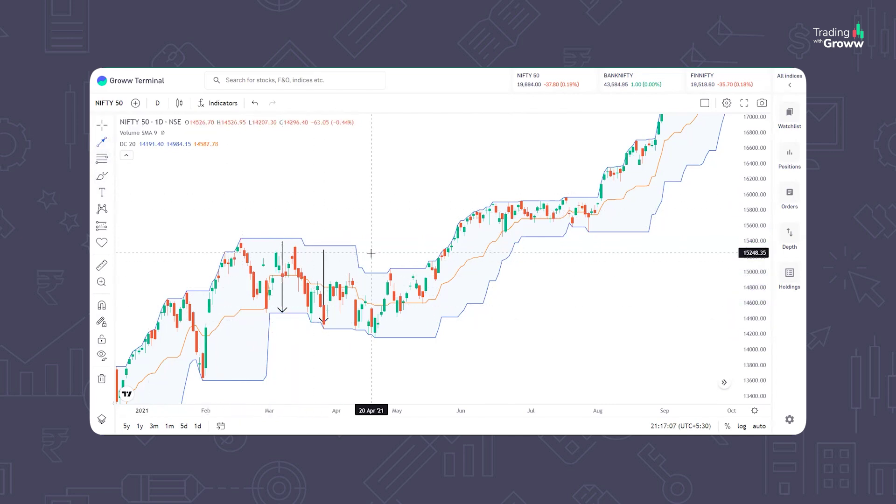
pyautogui.click(359, 328)
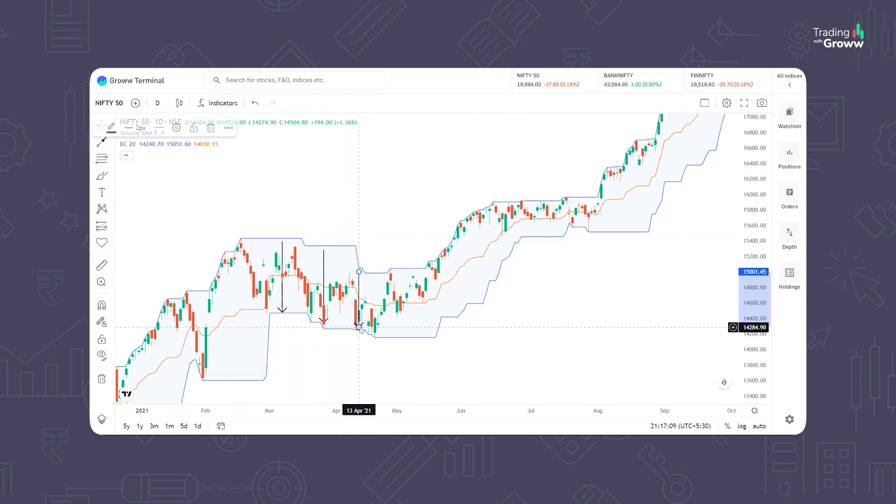
# - Draw a sideways arrow along the February high from 17 Feb to 12 Apr
pyautogui.click(102, 141)
pyautogui.click(244, 228)
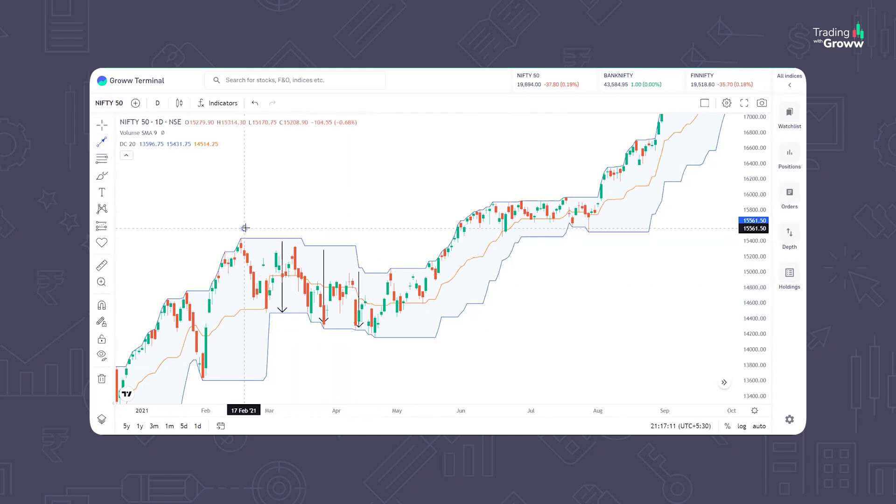
pyautogui.click(359, 227)
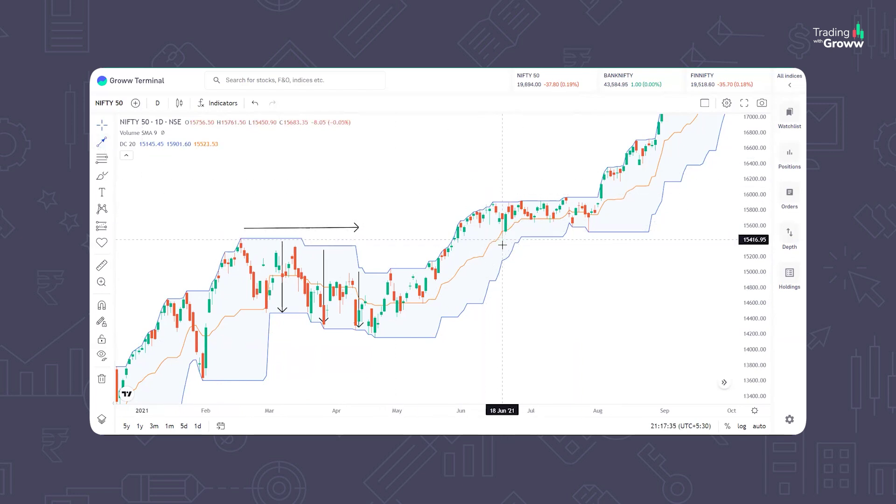
# - Draw short downward arrows at the 15 Jun, 08 Jul and 28 Jul upper-band touches
pyautogui.click(493, 202)
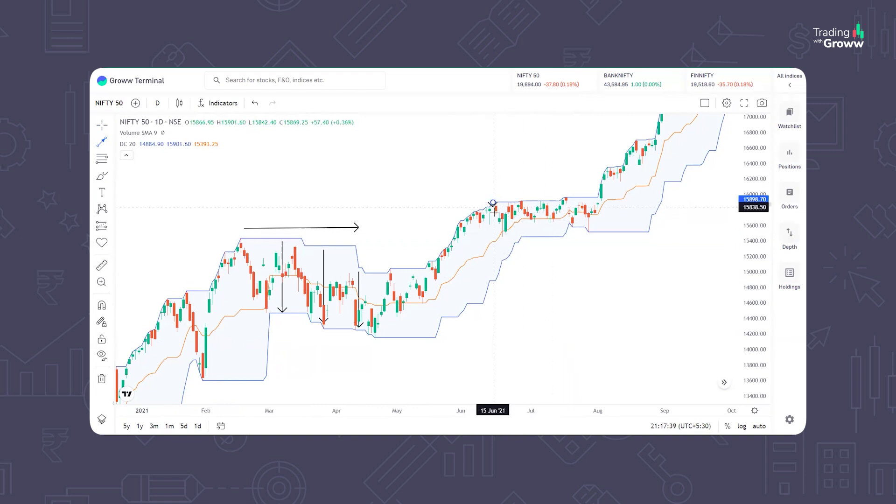
pyautogui.click(493, 237)
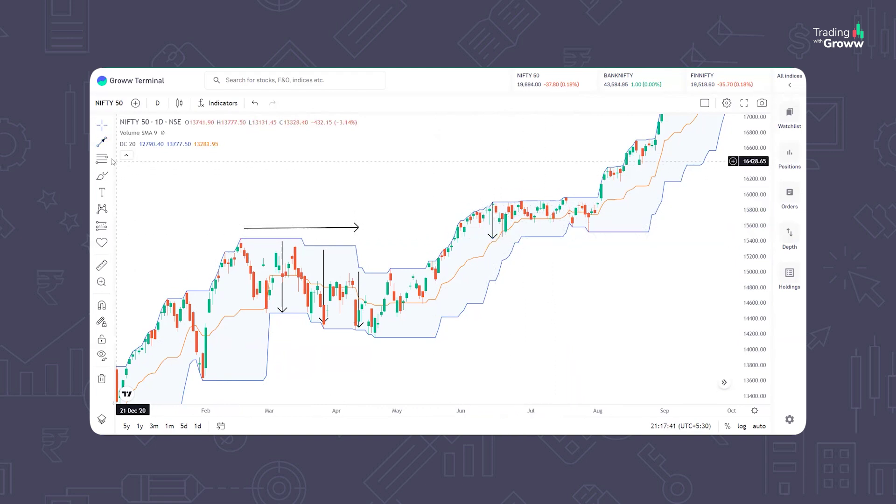
pyautogui.click(546, 202)
pyautogui.click(547, 237)
pyautogui.click(322, 196)
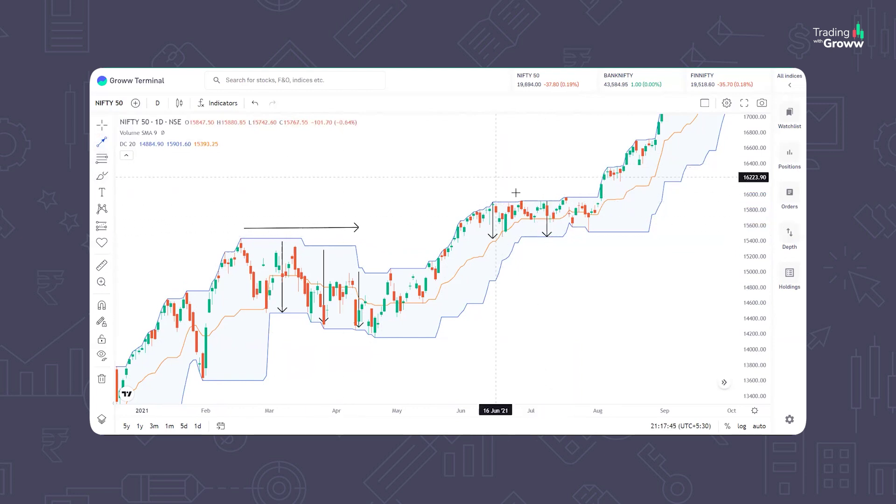
pyautogui.click(588, 199)
pyautogui.click(588, 230)
pyautogui.click(570, 176)
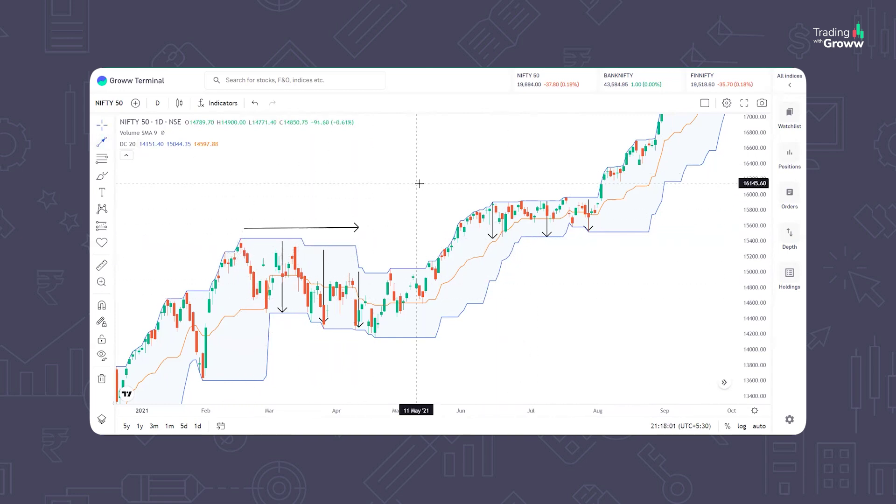
# - Draw a horizontal arrow from 15 Jun to 29 Jul above the June–July range
pyautogui.moveTo(493, 190); pyautogui.dragTo(591, 190)
pyautogui.click(593, 195)
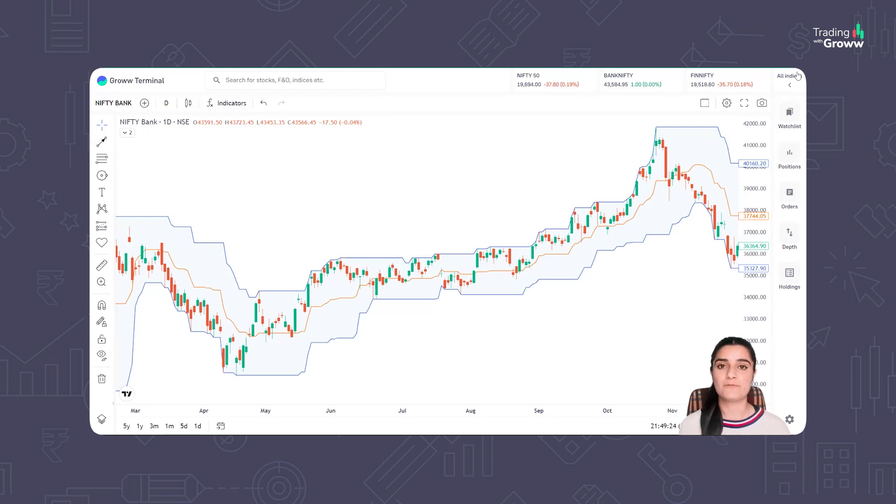
# - Draw a diagonal arrow on NIFTY BANK from the March high down toward the May upper band
pyautogui.click(104, 141)
pyautogui.click(211, 200)
pyautogui.click(281, 266)
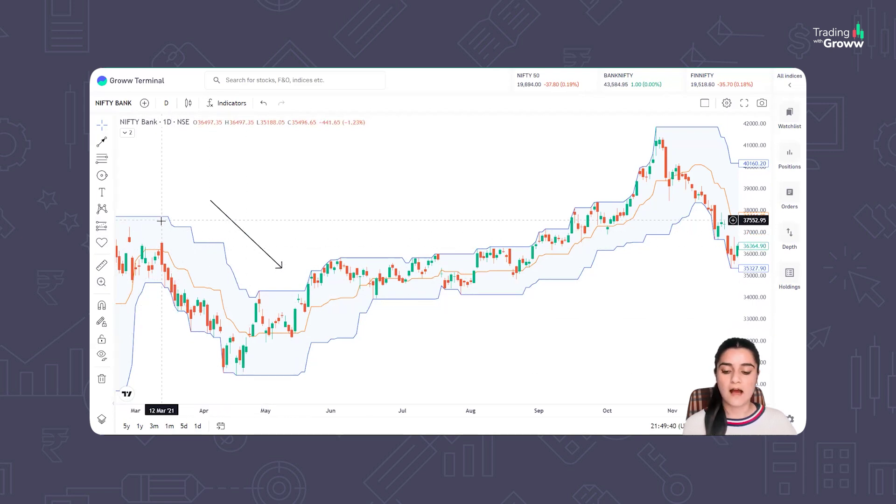
# - Draw a horizontal arrow across the June to late-August sideways range
pyautogui.click(101, 141)
pyautogui.click(327, 236)
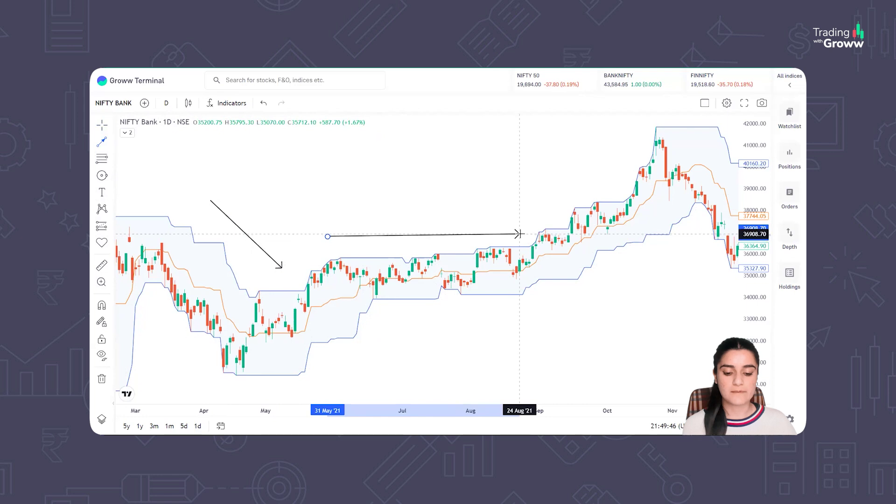
pyautogui.click(518, 234)
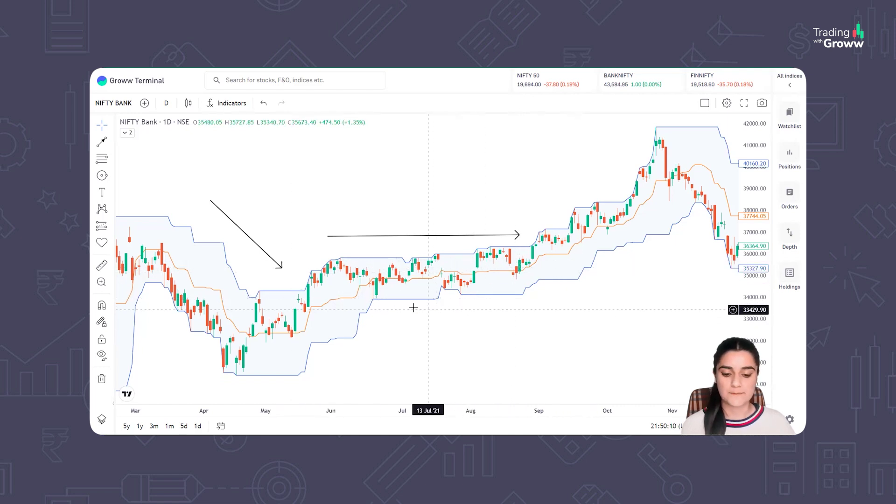
pyautogui.click(112, 176)
pyautogui.click(149, 194)
# - Highlight the June and July upper-band touches, then draw short down arrows from the June, July and August tops
pyautogui.moveTo(336, 256); pyautogui.dragTo(343, 256)
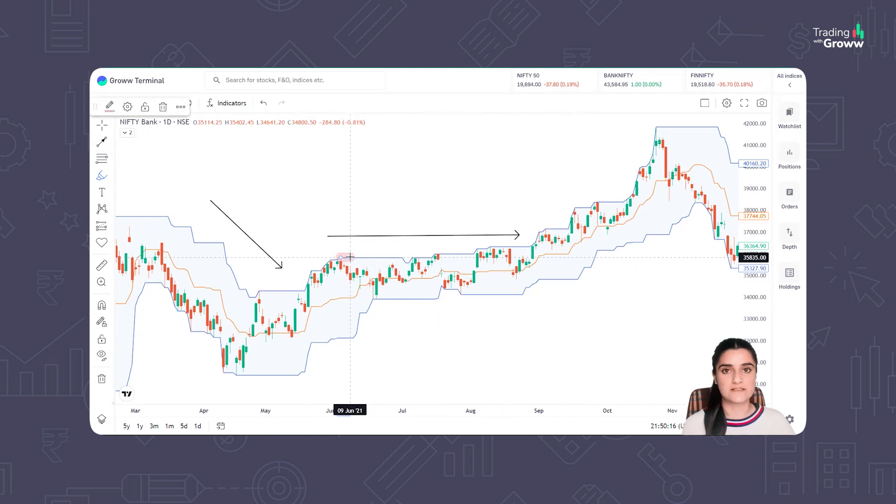
pyautogui.moveTo(406, 257); pyautogui.dragTo(445, 256)
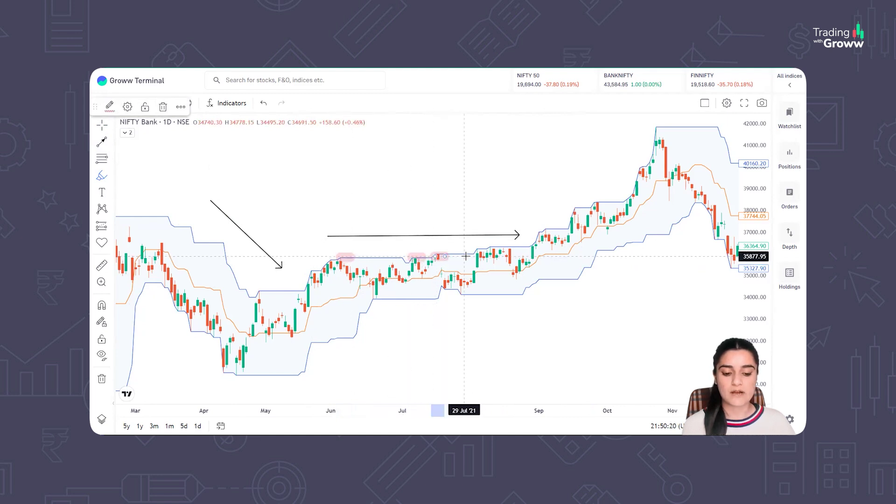
pyautogui.click(101, 142)
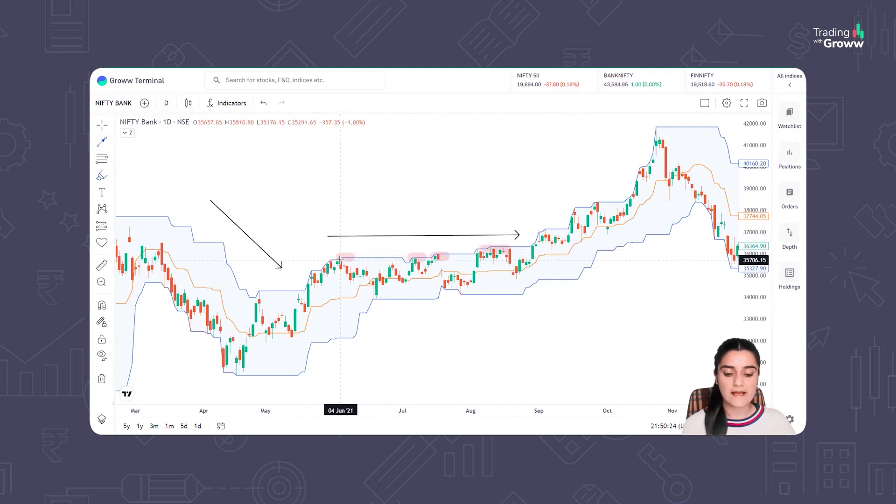
pyautogui.click(362, 289)
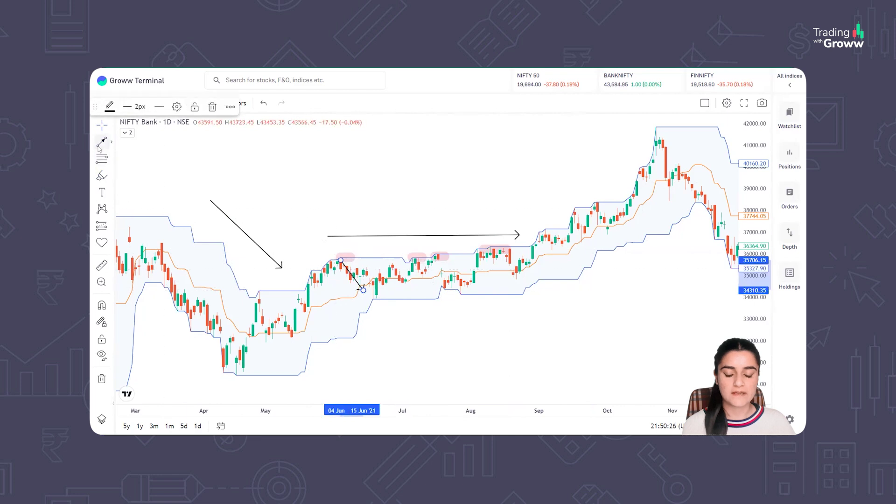
pyautogui.click(415, 258)
pyautogui.click(438, 290)
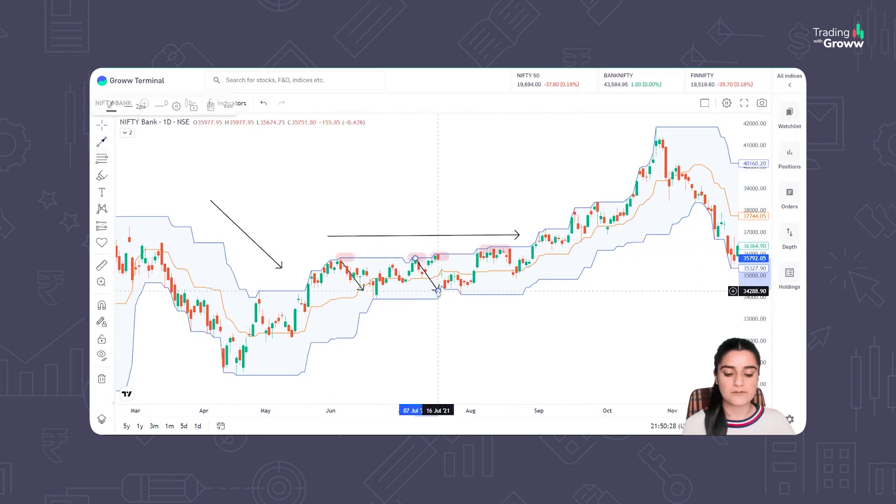
pyautogui.click(101, 141)
pyautogui.click(474, 250)
pyautogui.click(500, 286)
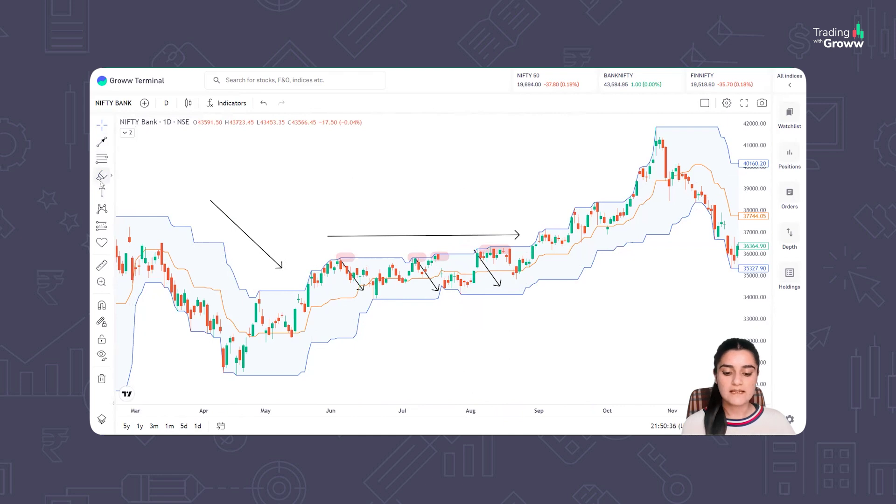
# - Highlight the June and late-July lower-band touches, draw up arrows from them, and circle the early-June top
pyautogui.moveTo(356, 296); pyautogui.dragTo(380, 297)
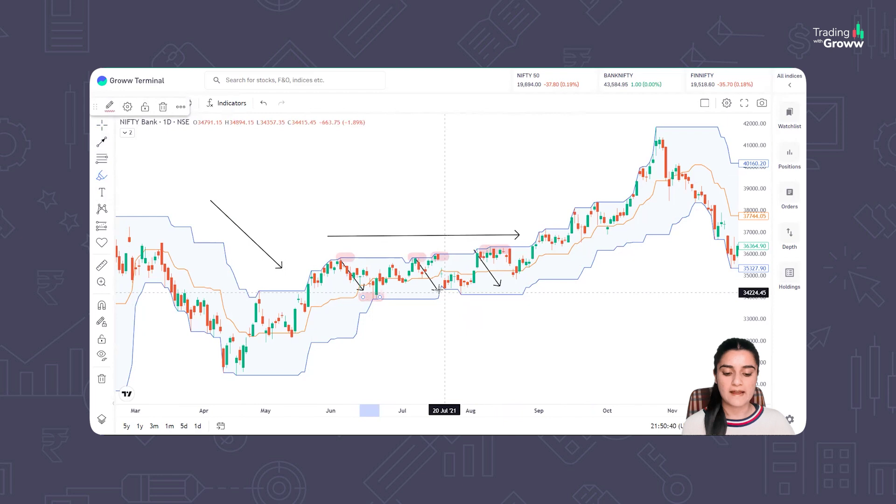
pyautogui.moveTo(457, 290); pyautogui.dragTo(459, 289)
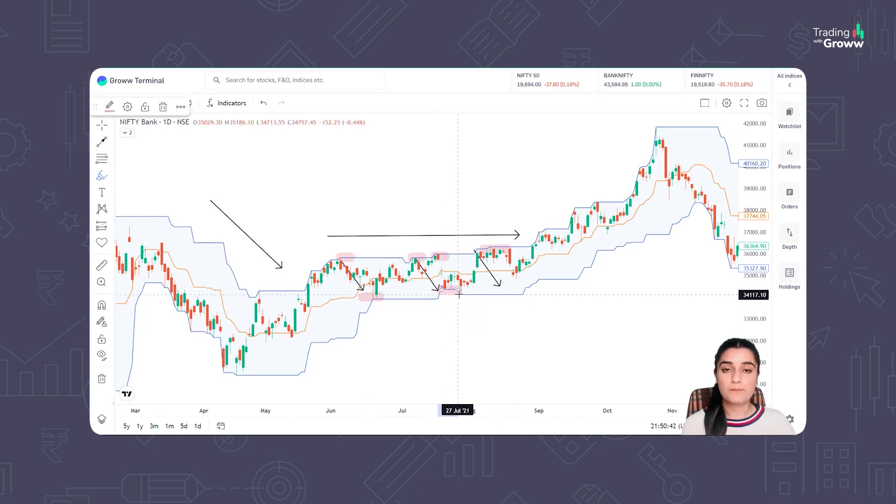
pyautogui.click(101, 141)
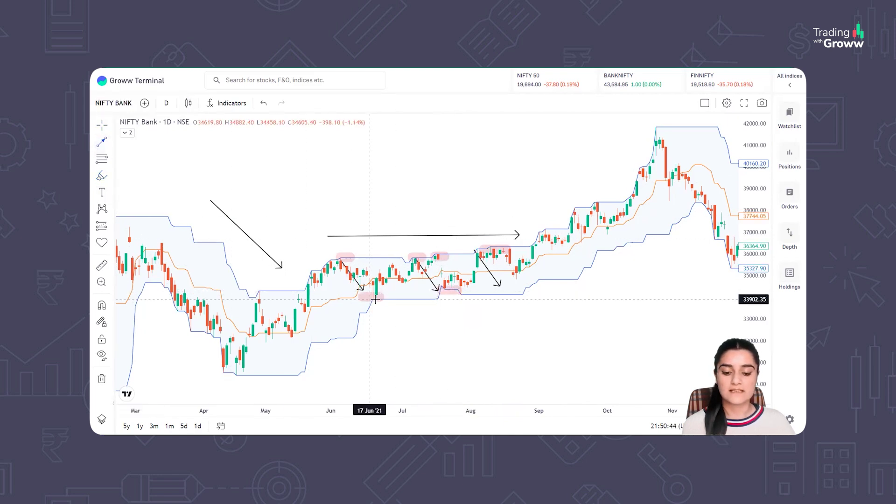
pyautogui.moveTo(377, 299); pyautogui.dragTo(392, 277)
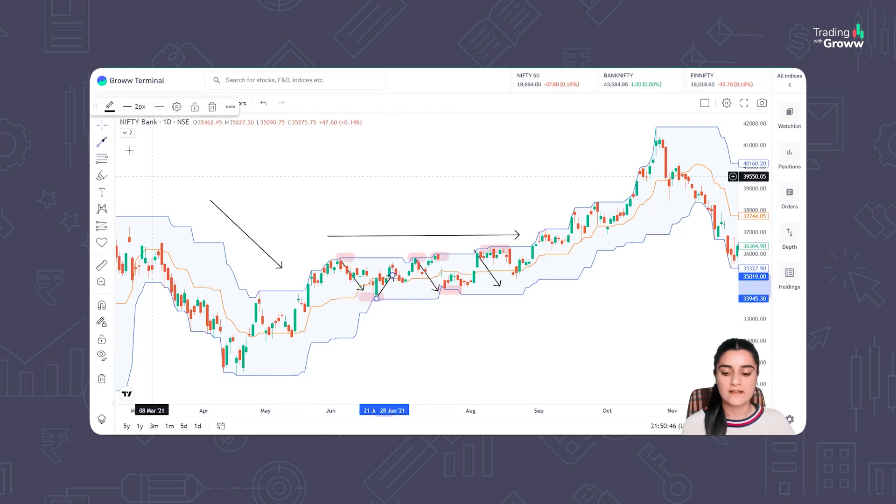
pyautogui.click(454, 304)
pyautogui.moveTo(455, 292); pyautogui.dragTo(474, 262)
pyautogui.click(480, 200)
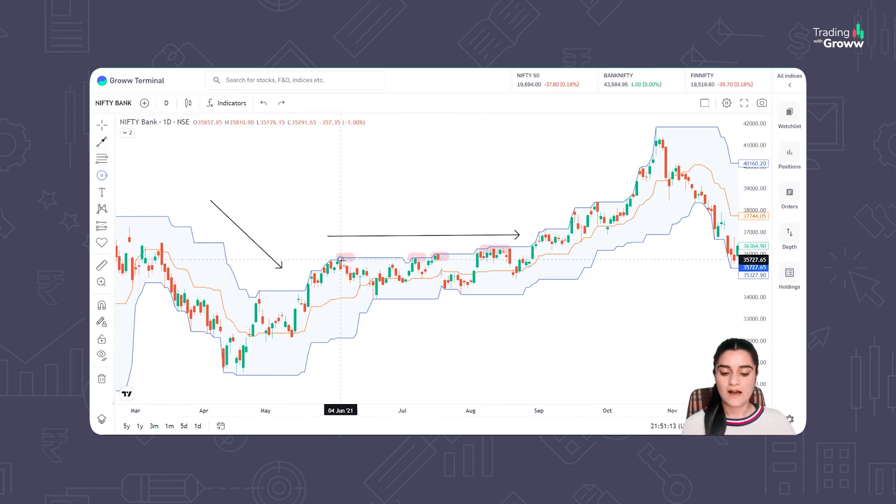
pyautogui.moveTo(341, 259); pyautogui.dragTo(344, 270)
# - Draw an arrow from the 09 Jun candle down to the lower band and highlight that touch
pyautogui.click(358, 216)
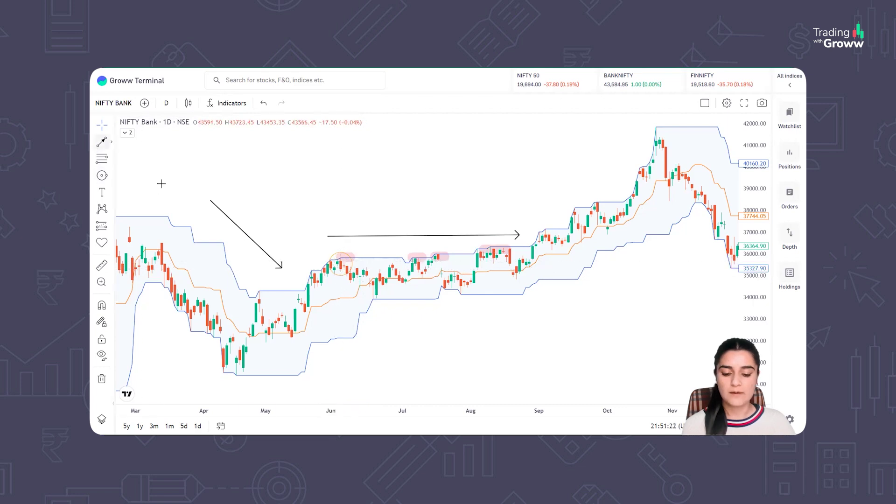
pyautogui.click(350, 268)
pyautogui.click(371, 299)
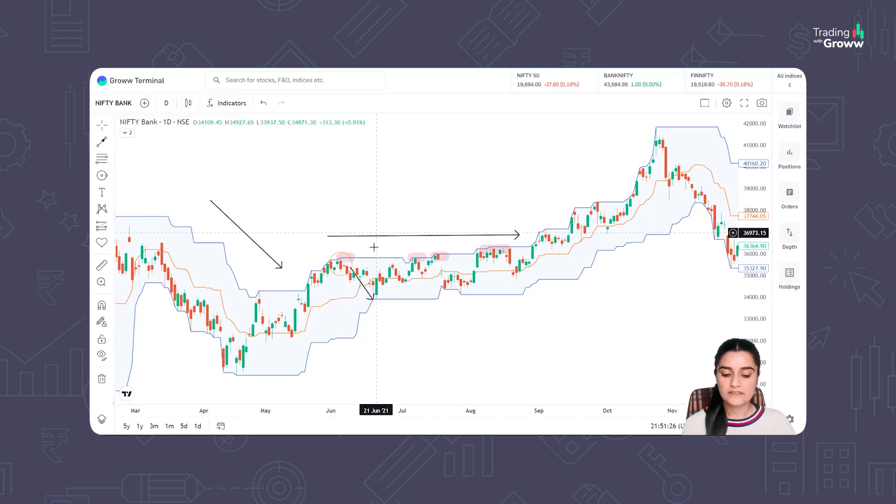
pyautogui.click(111, 173)
pyautogui.click(140, 194)
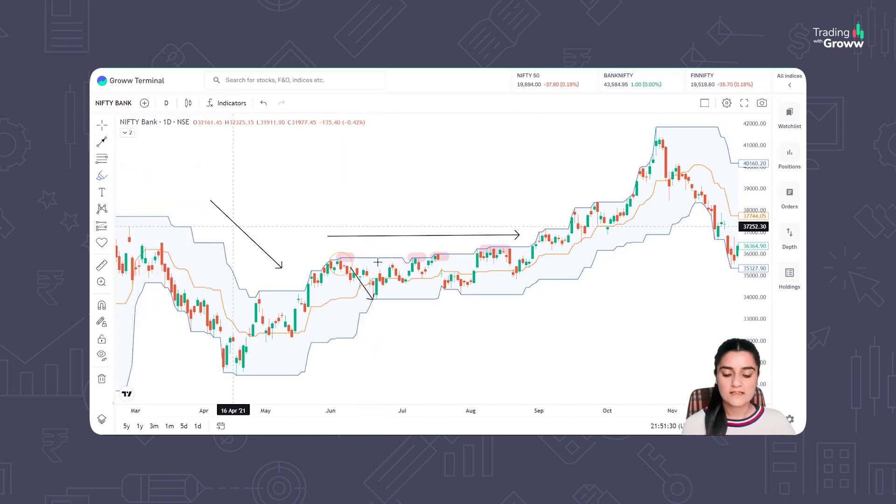
pyautogui.moveTo(366, 298); pyautogui.dragTo(376, 298)
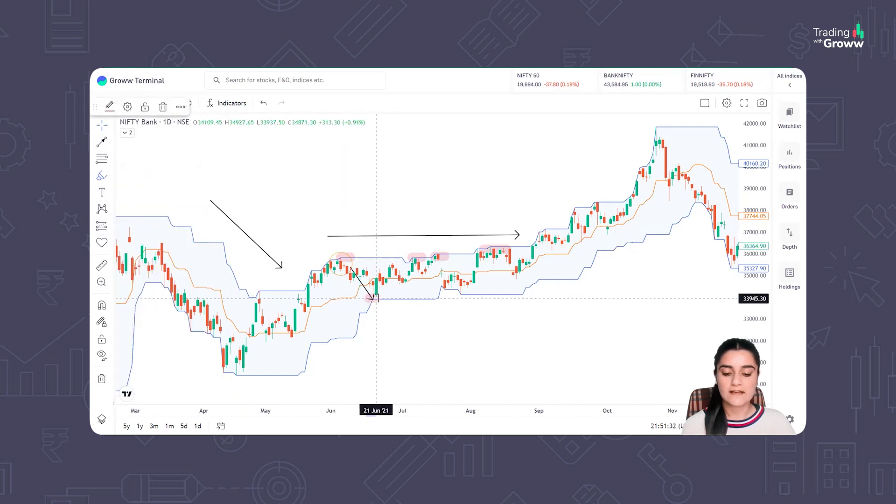
# - Draw an arrow from the late-June low back up to the upper band
pyautogui.click(102, 142)
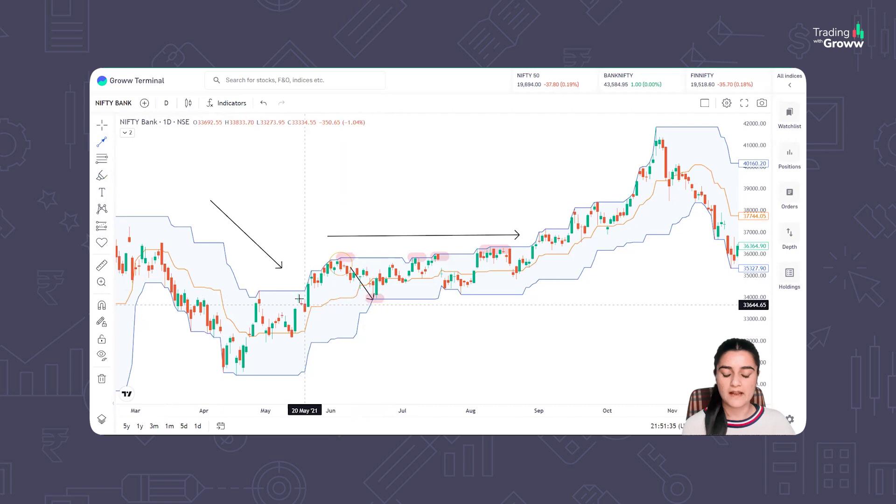
pyautogui.click(379, 299)
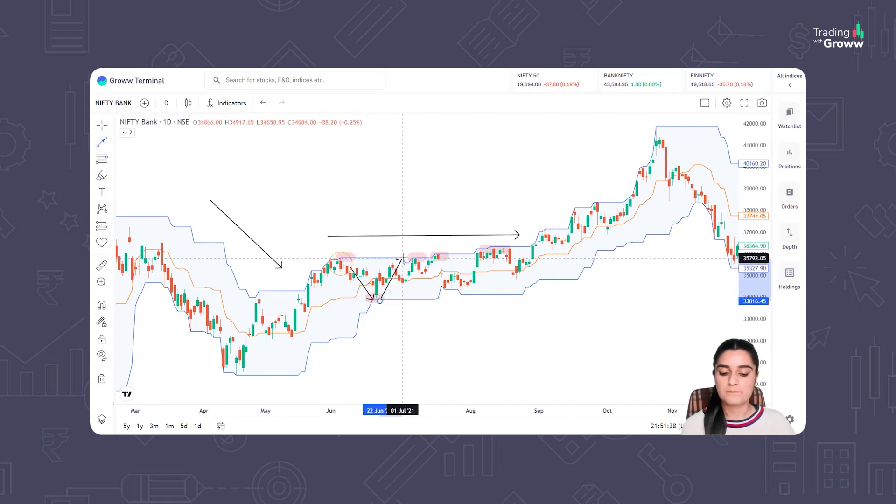
pyautogui.click(402, 258)
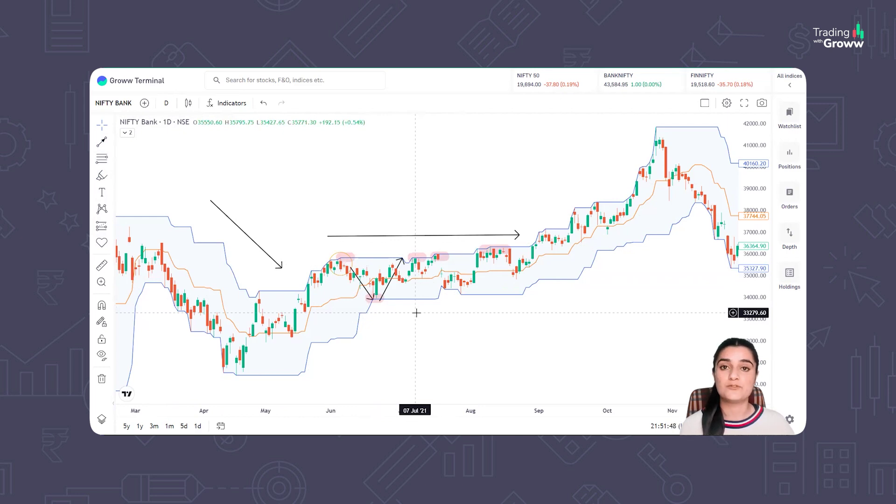
# - Draw a steep upward arrow from the early-September breakout and highlight September candles along the upper band
pyautogui.click(101, 143)
pyautogui.click(536, 226)
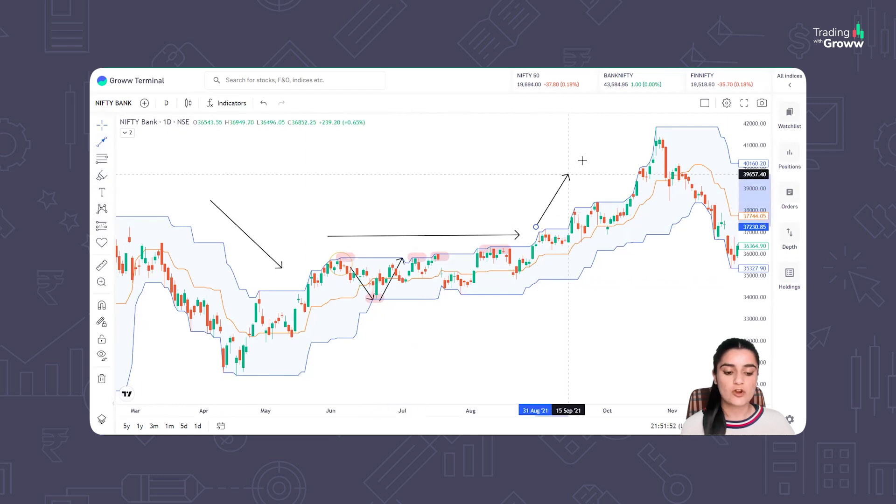
pyautogui.click(603, 140)
pyautogui.click(101, 175)
pyautogui.moveTo(537, 228)
pyautogui.mouseDown()
pyautogui.moveTo(558, 229)
pyautogui.moveTo(578, 206)
pyautogui.mouseUp()
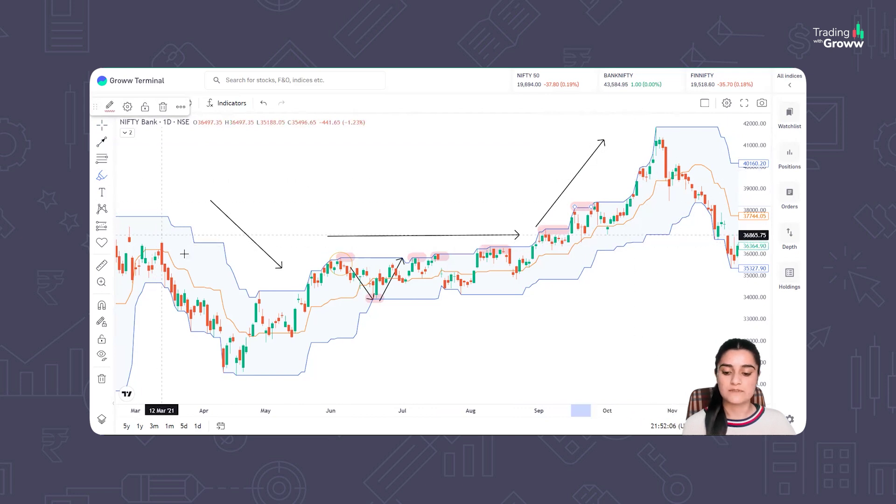
# - Draw a down arrow from early March to the April low, then highlight the 22 Mar lower-band touch
pyautogui.click(124, 208)
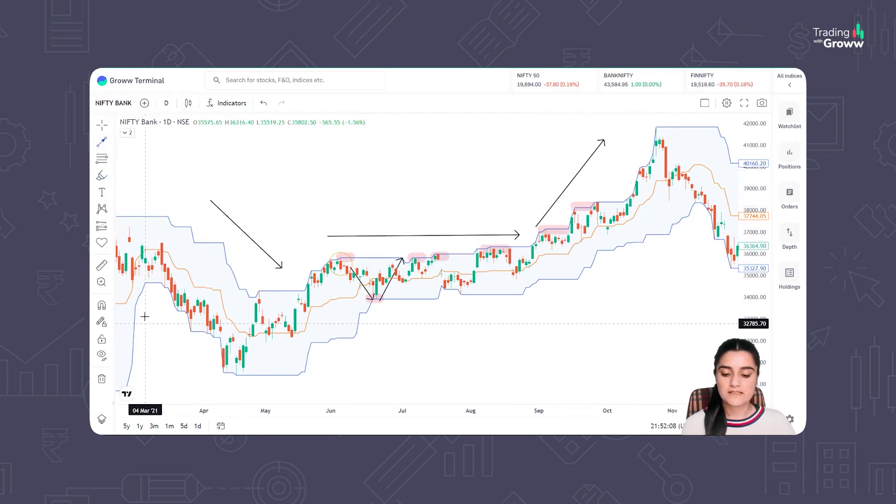
pyautogui.moveTo(146, 302); pyautogui.dragTo(208, 377)
pyautogui.click(194, 208)
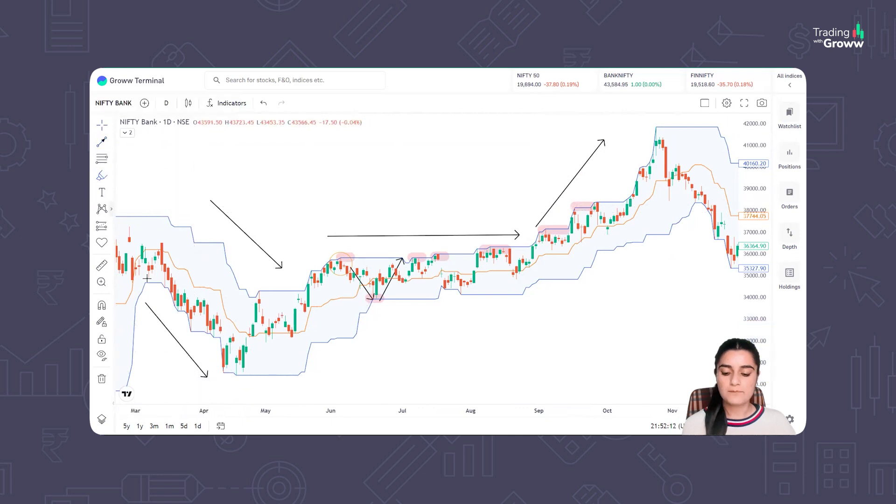
pyautogui.moveTo(148, 283); pyautogui.dragTo(161, 283)
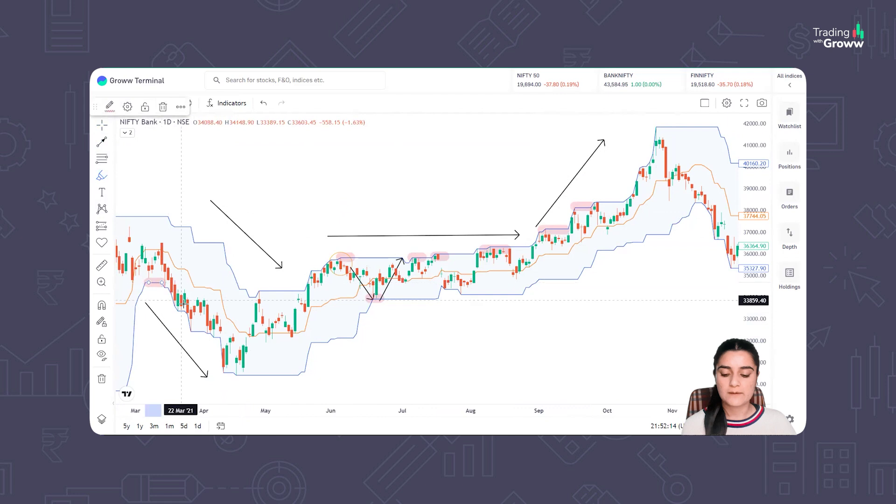